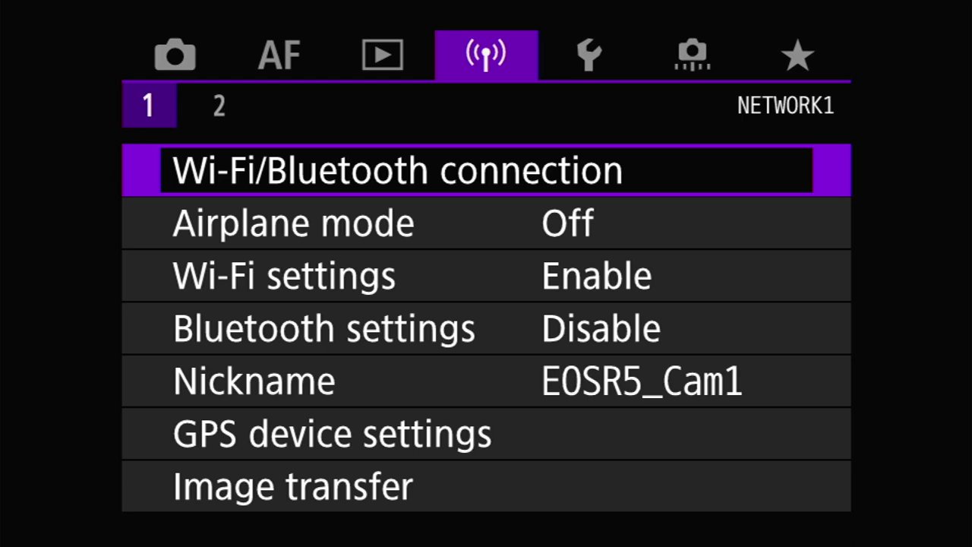
# - Open the Wi-Fi/Bluetooth connection screen listing Connect to smartphone among five connection types
pyautogui.press('Return')
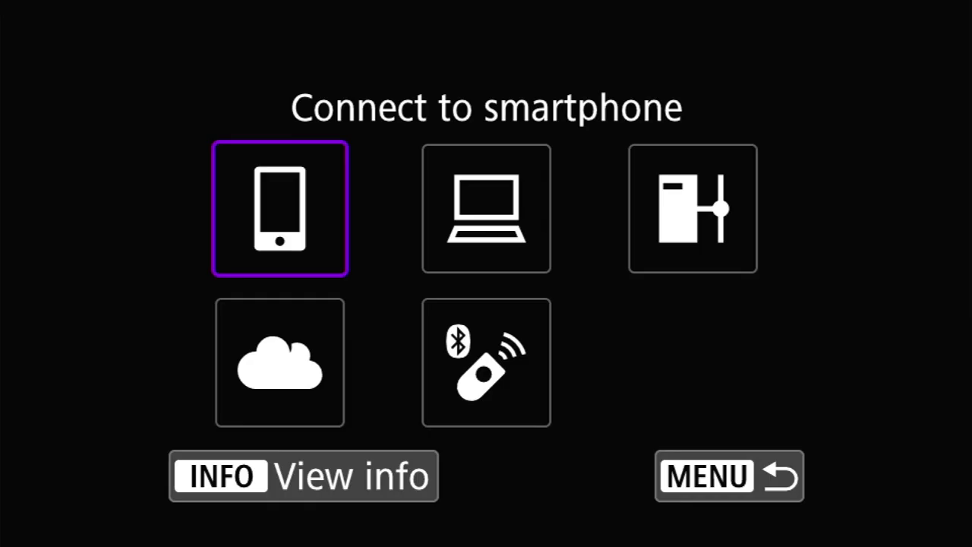
# - Go back to NETWORK1 past Airplane mode and open Wi-Fi settings, where Connection history shows Hide
pyautogui.press('Right')
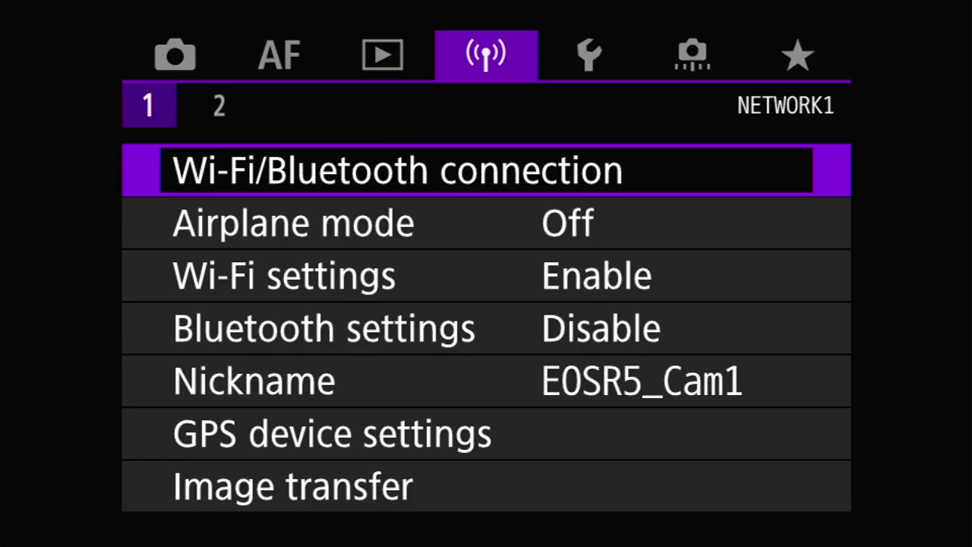
pyautogui.click(293, 223)
pyautogui.press('Return')
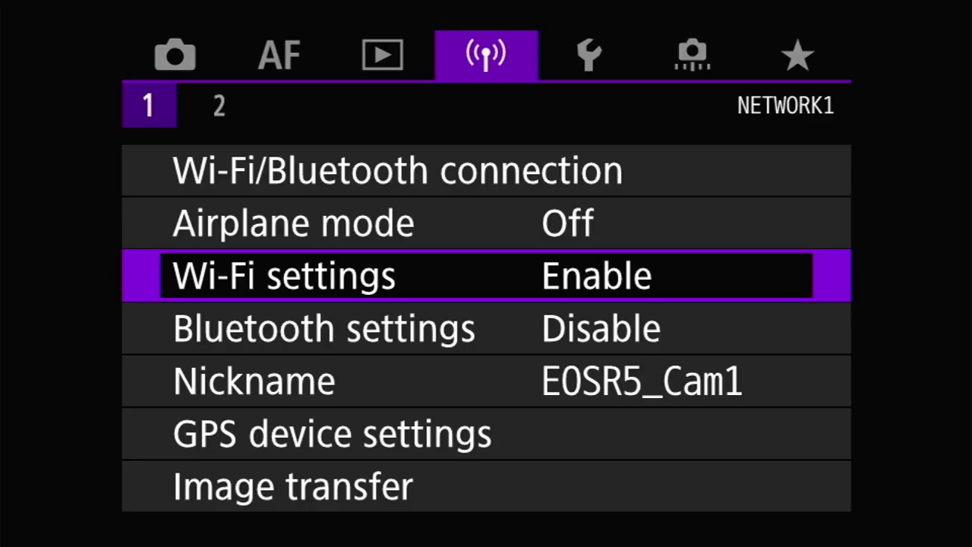
pyautogui.press('Return')
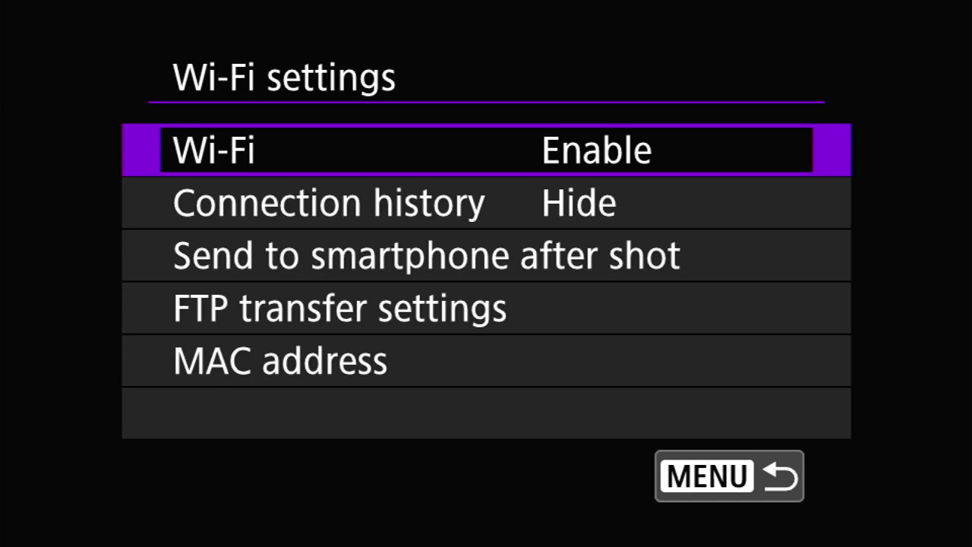
# - Keep Wi-Fi set to Enable and choose Show for Connection history
pyautogui.press('Return')
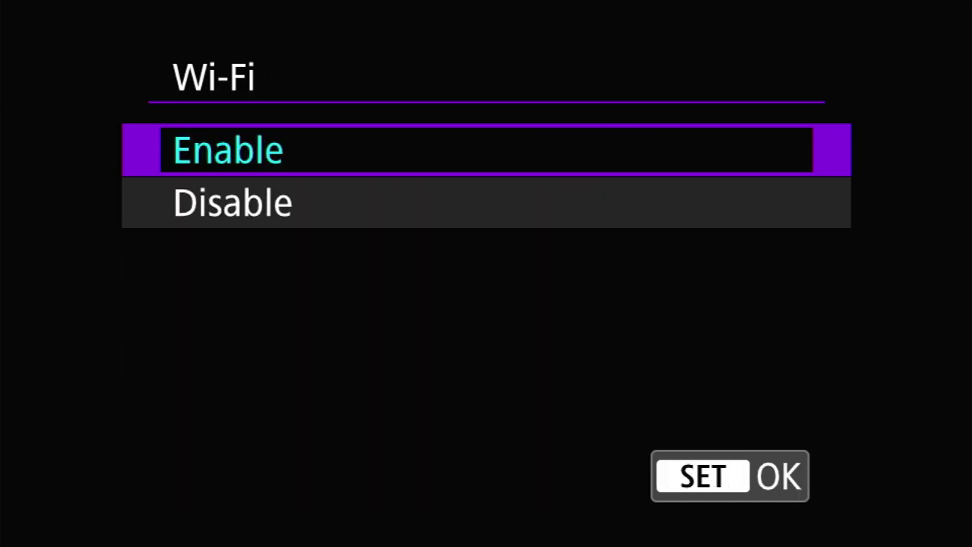
pyautogui.press('Return')
pyautogui.press('Down')
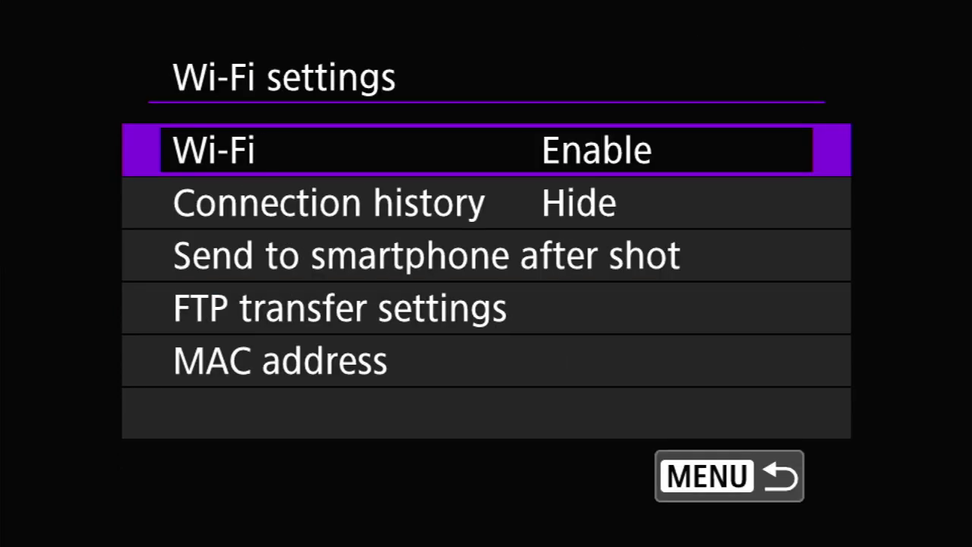
pyautogui.press('Return')
pyautogui.press('Return')
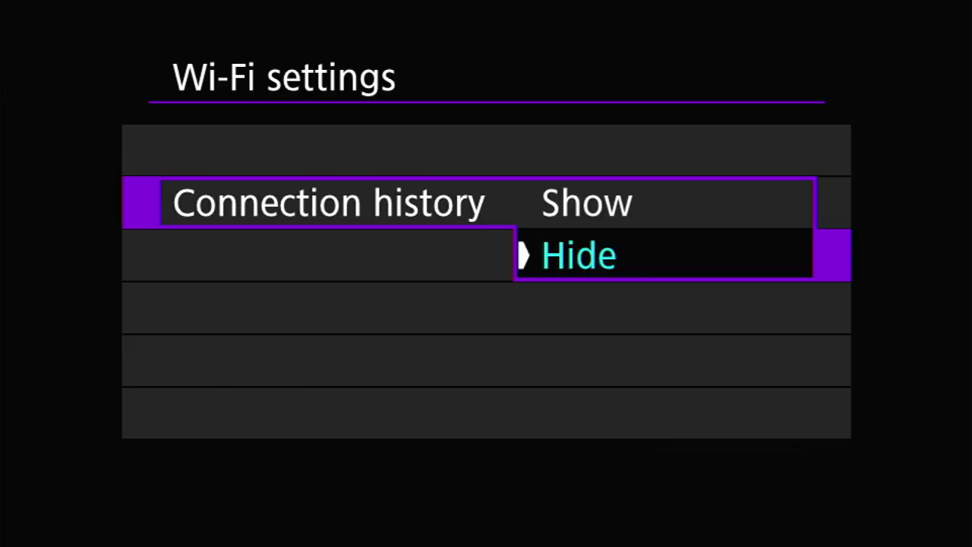
pyautogui.press('Up')
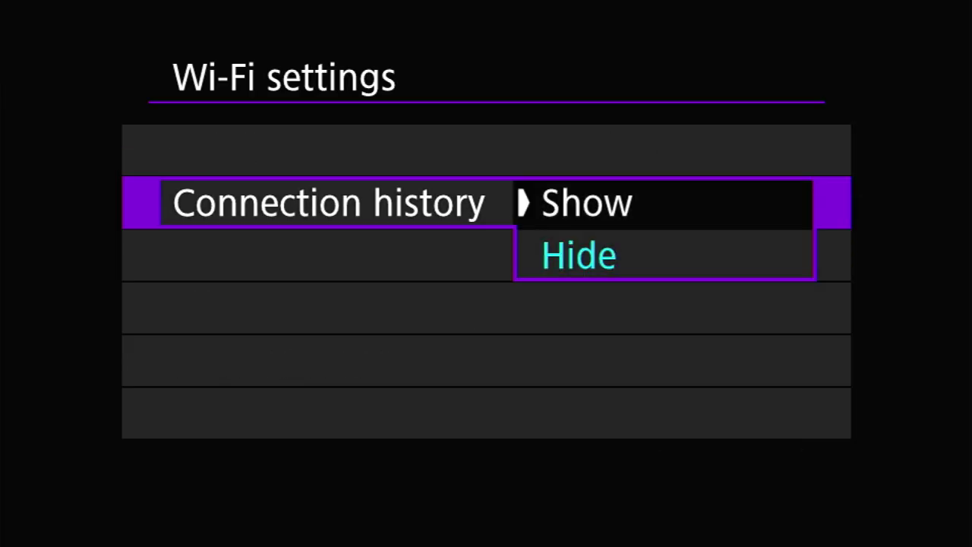
pyautogui.press('Return')
pyautogui.press('Escape')
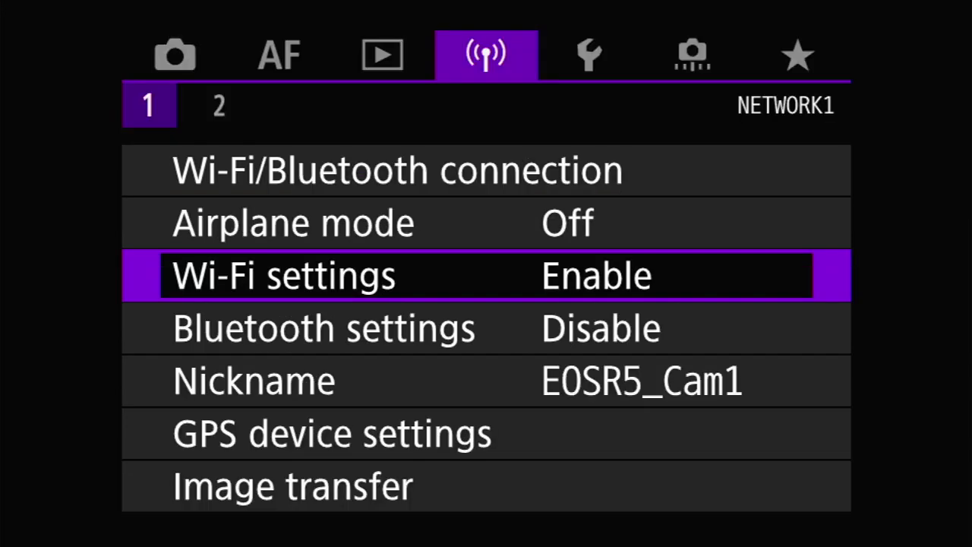
# - Check the saved connection devices list, then return to Wi-Fi settings
pyautogui.press('Up')
pyautogui.press('Up')
pyautogui.press('Return')
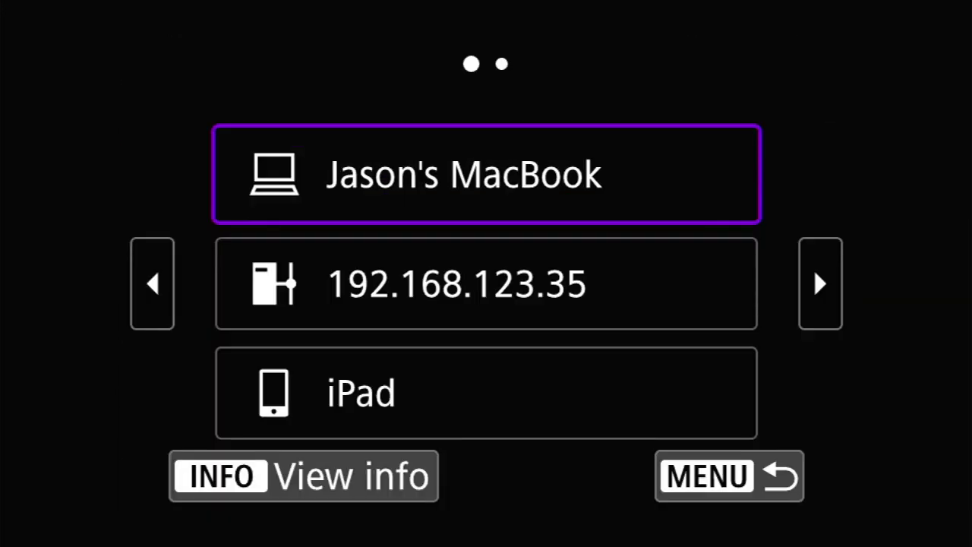
pyautogui.press('Escape')
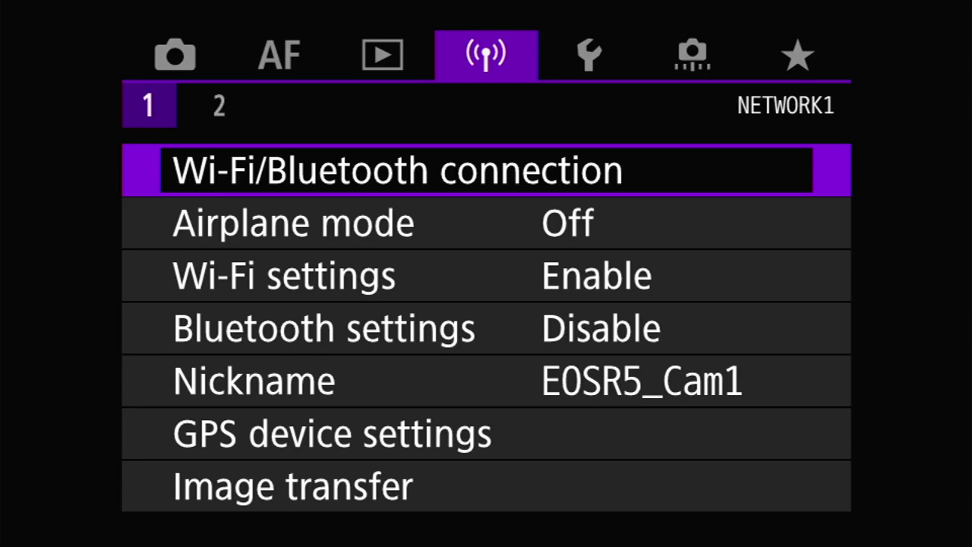
pyautogui.press('Down')
pyautogui.press('Down')
pyautogui.press('Return')
# - Change the Connection history setting again and back out to the Network menu
pyautogui.press('Down')
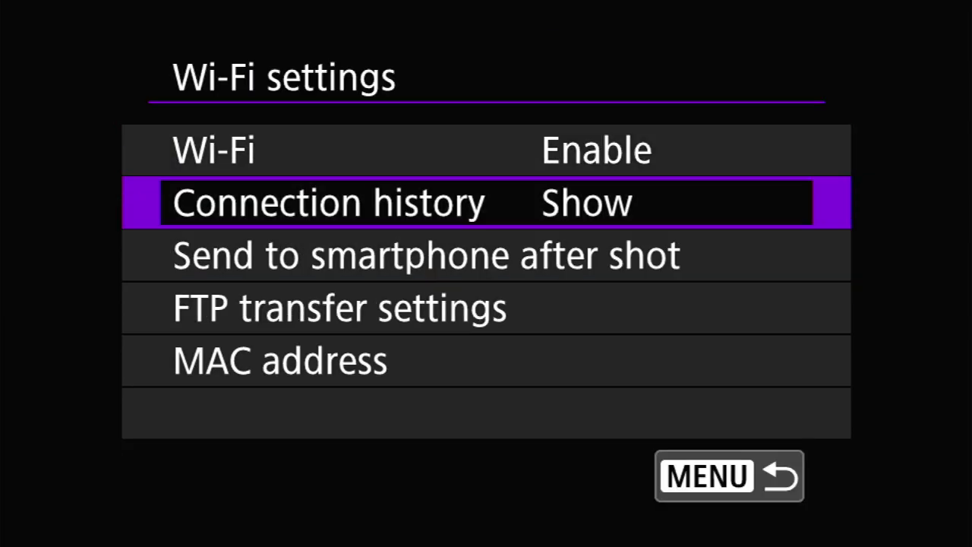
pyautogui.press('Return')
pyautogui.press('Down')
pyautogui.press('Return')
pyautogui.press('Escape')
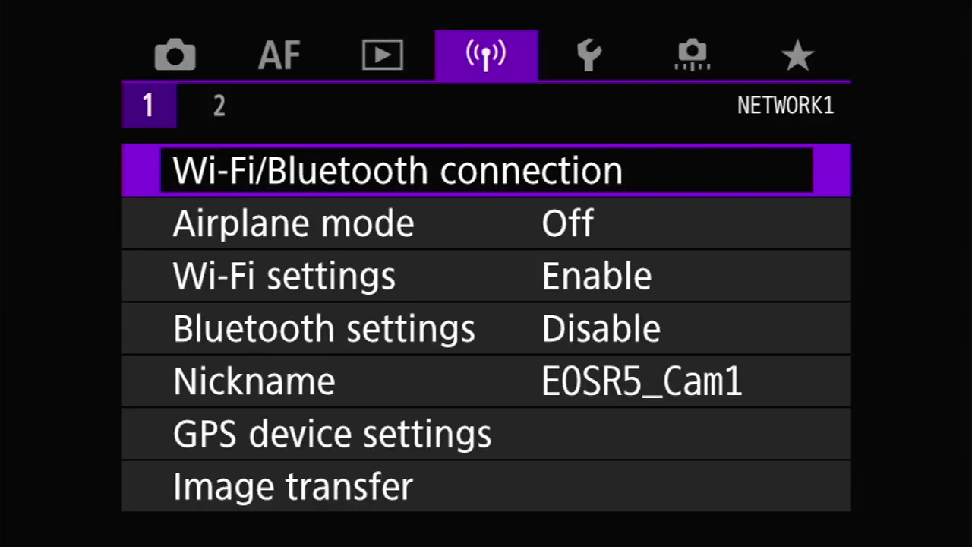
pyautogui.press('Return')
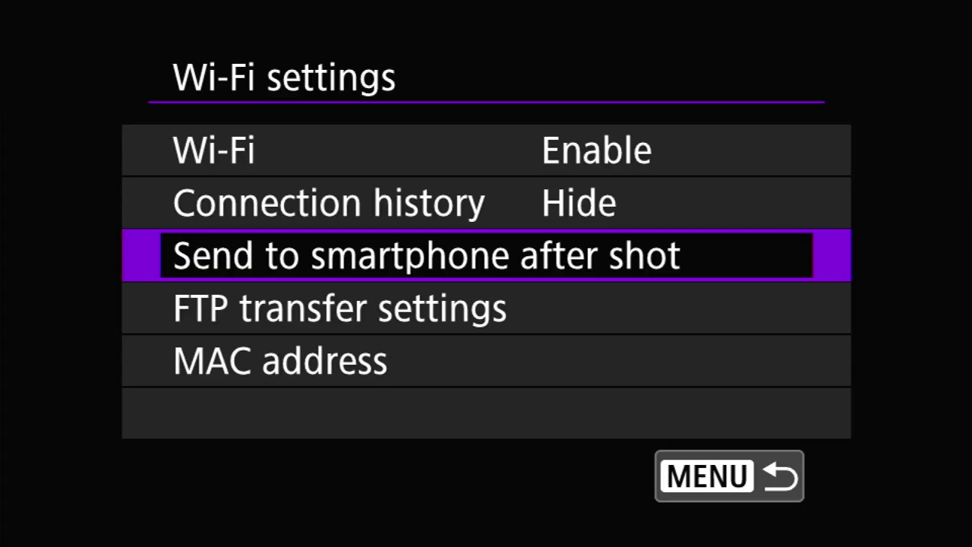
# - Open Send to smartphone after shot, showing Auto send Disable and size Reduced
pyautogui.press('Return')
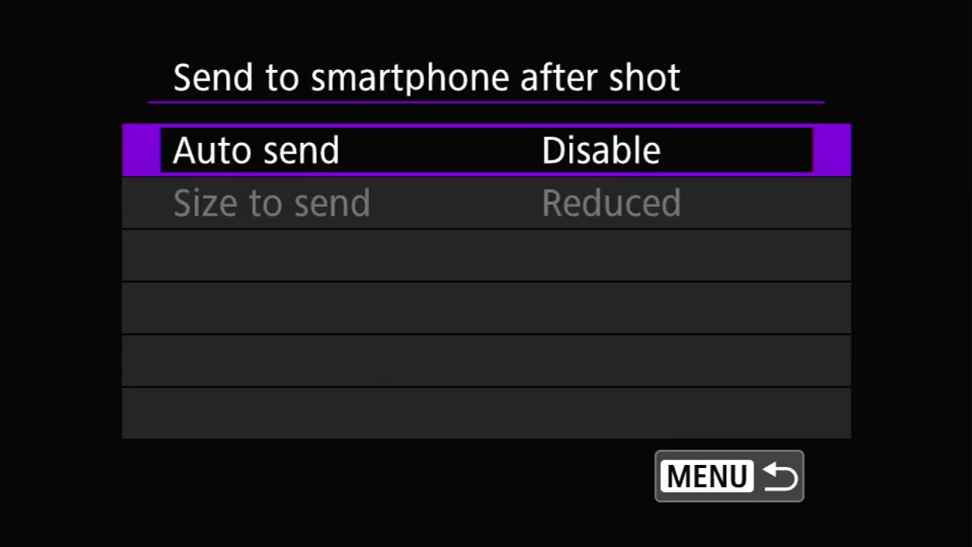
# - Set Auto send to Enable, leaving Size to send at Reduced
pyautogui.press('Return')
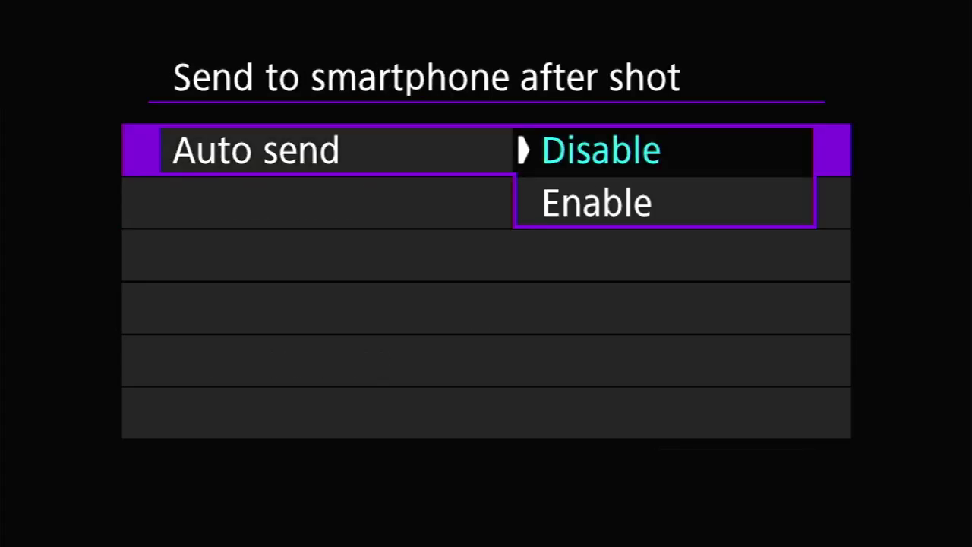
pyautogui.press('Down')
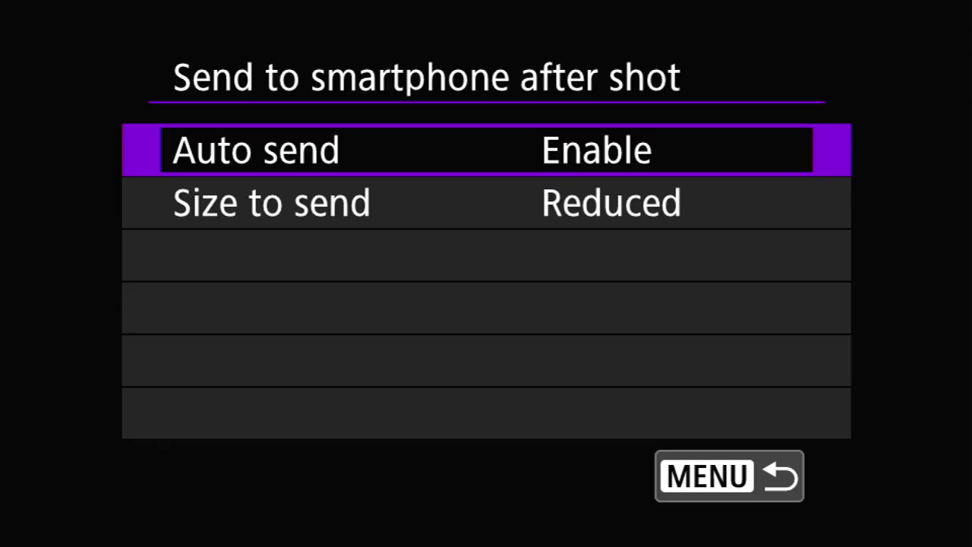
pyautogui.click(486, 202)
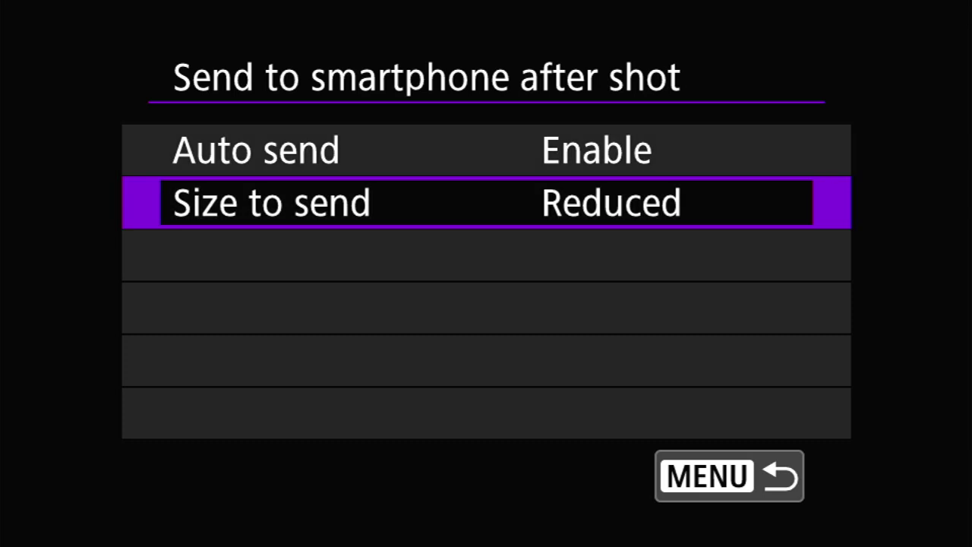
pyautogui.press('Return')
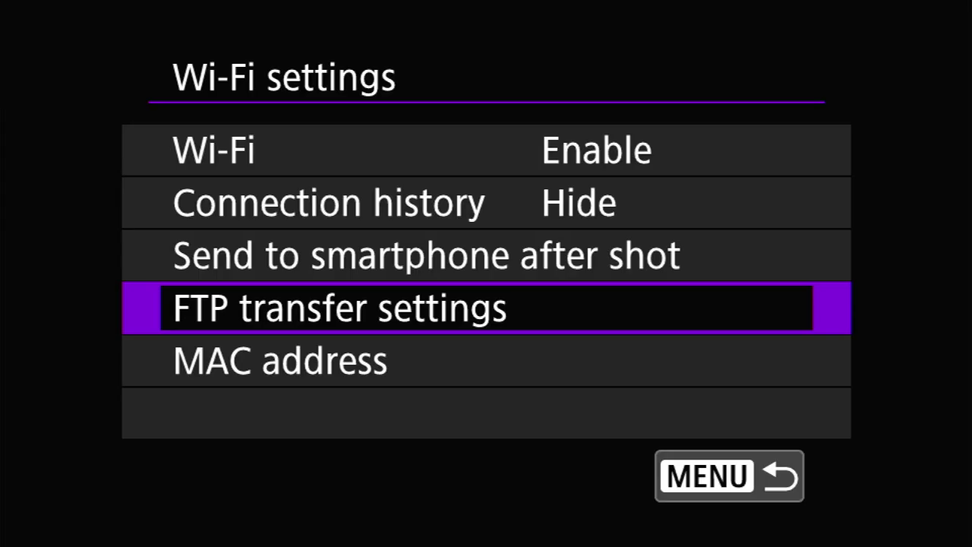
# - Open FTP transfer settings, where Automatic transfer is enabled and Power saving disabled
pyautogui.press('Return')
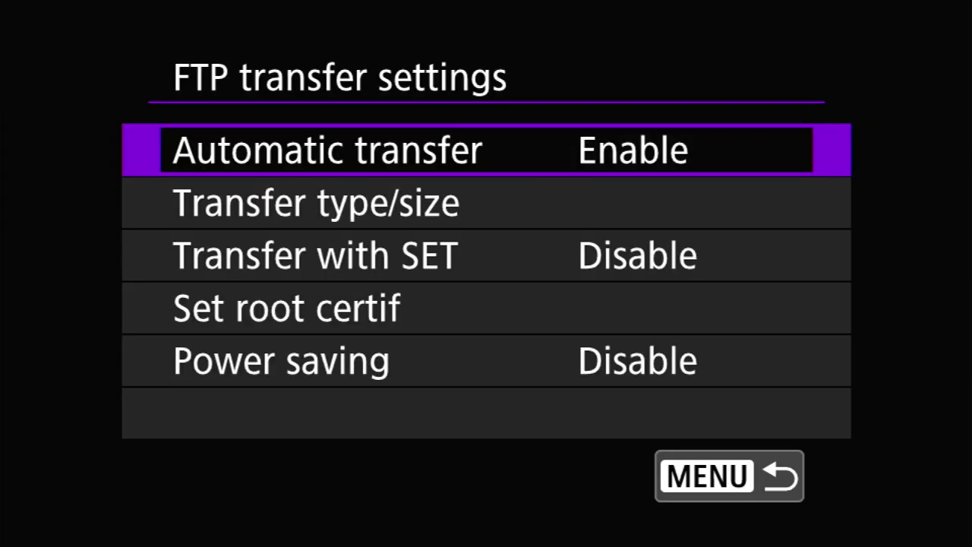